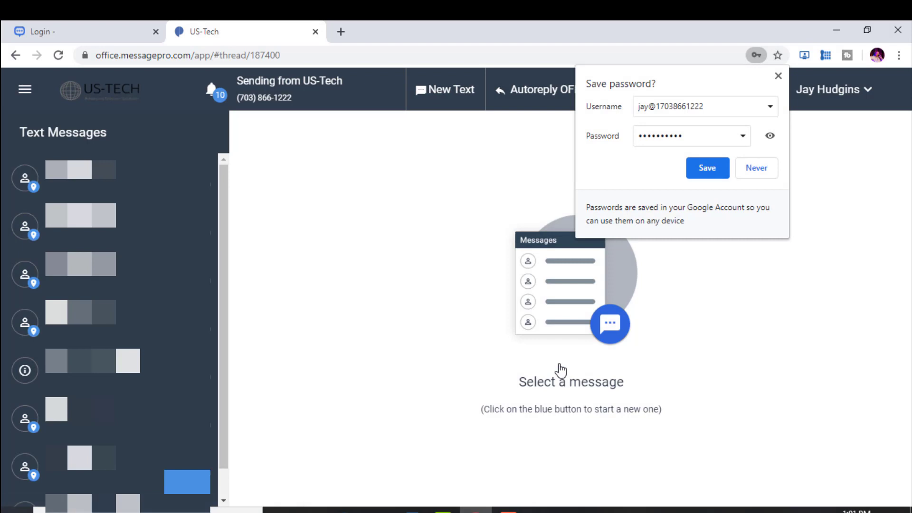
Save the login in Chrome and view the three US-Tech sending numbers under Change Phone Number
left_click(715, 170)
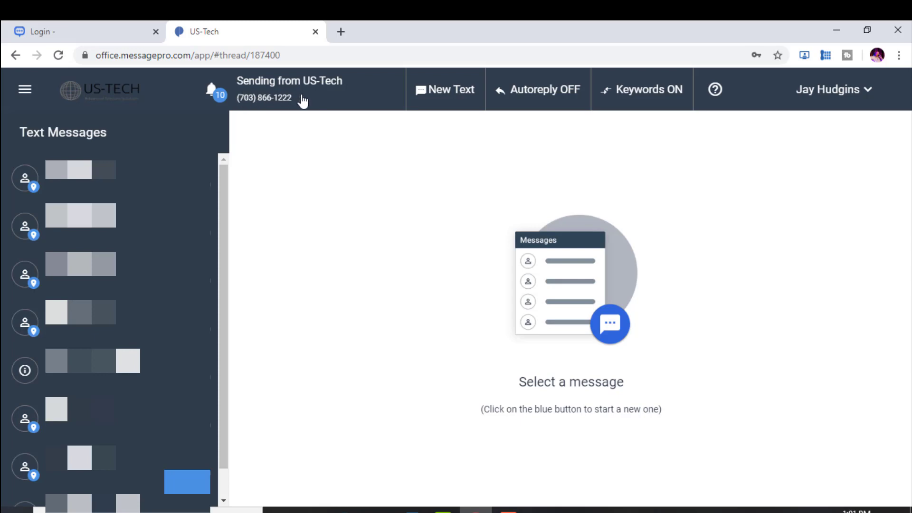
left_click(842, 102)
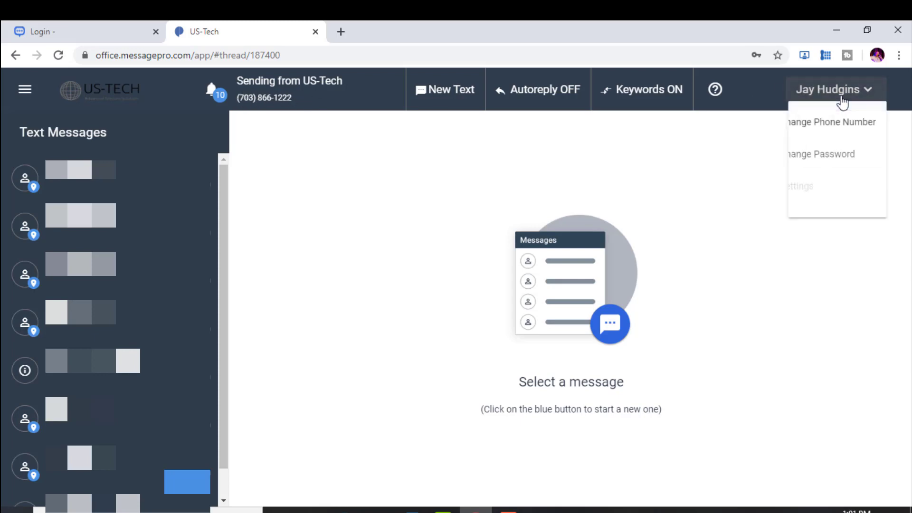
left_click(840, 122)
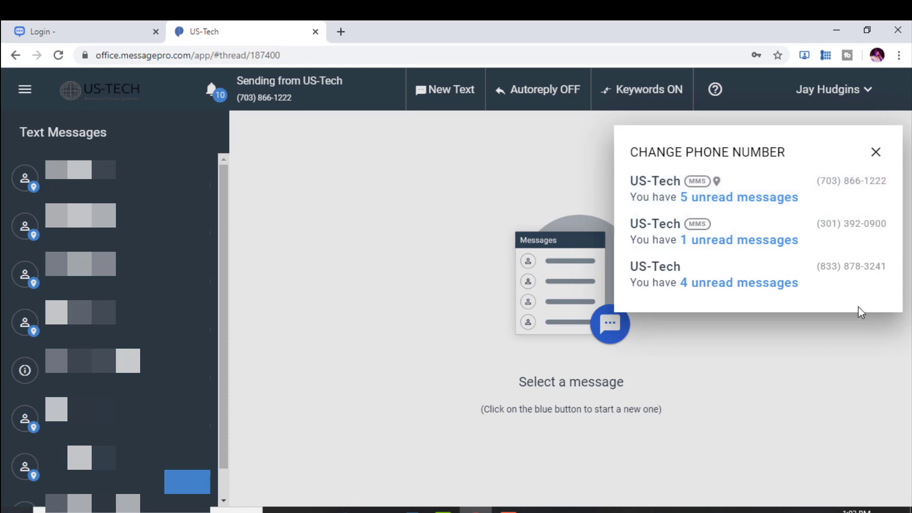
left_click(877, 153)
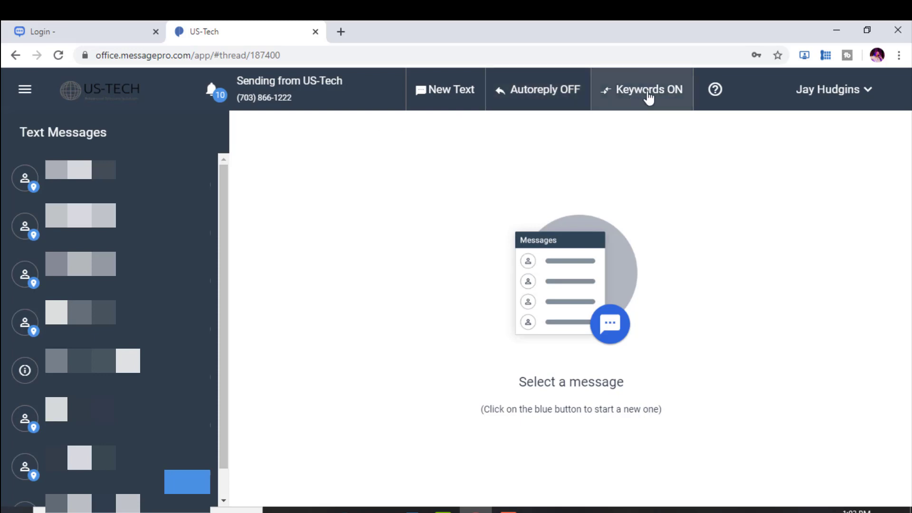
Preview the Change Password form, cancel it unchanged, and reopen the account options
left_click(866, 95)
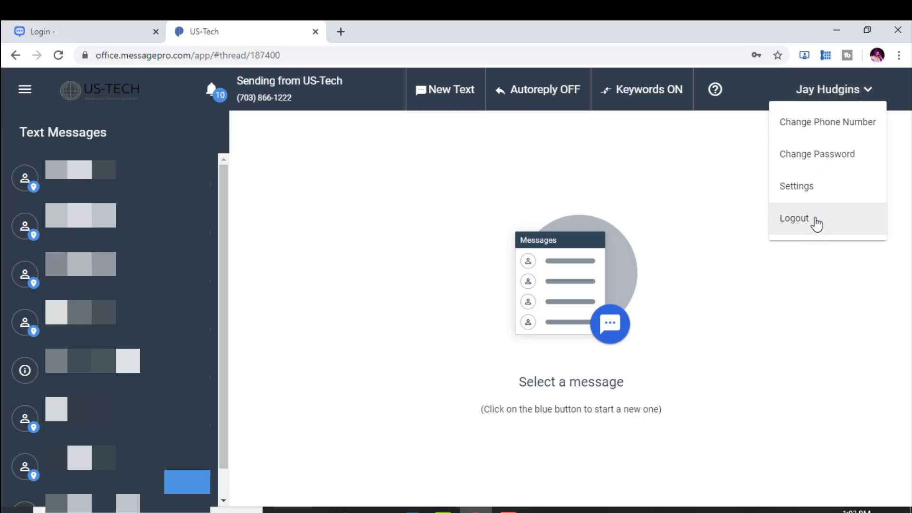
left_click(818, 156)
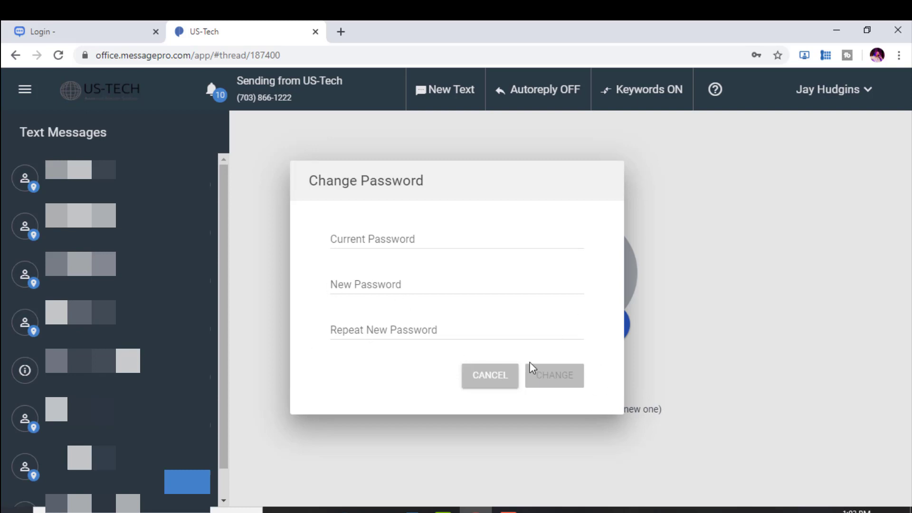
left_click(485, 380)
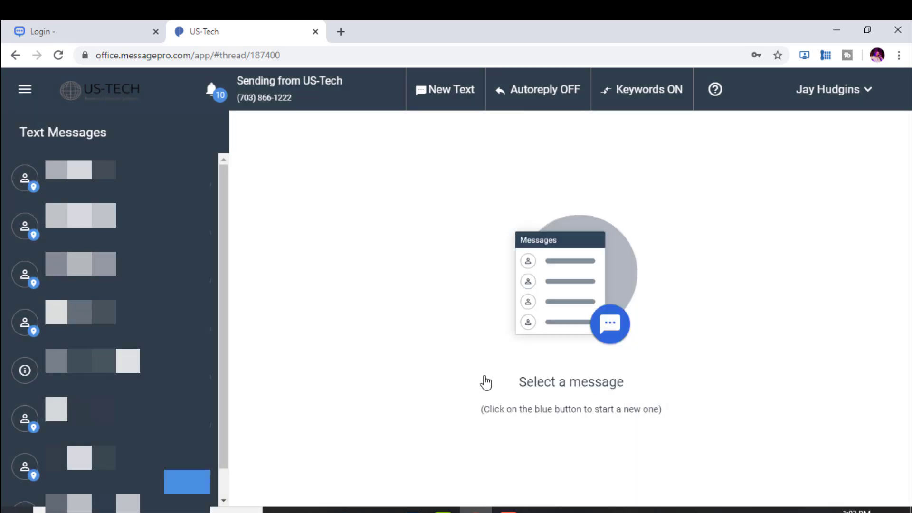
left_click(859, 102)
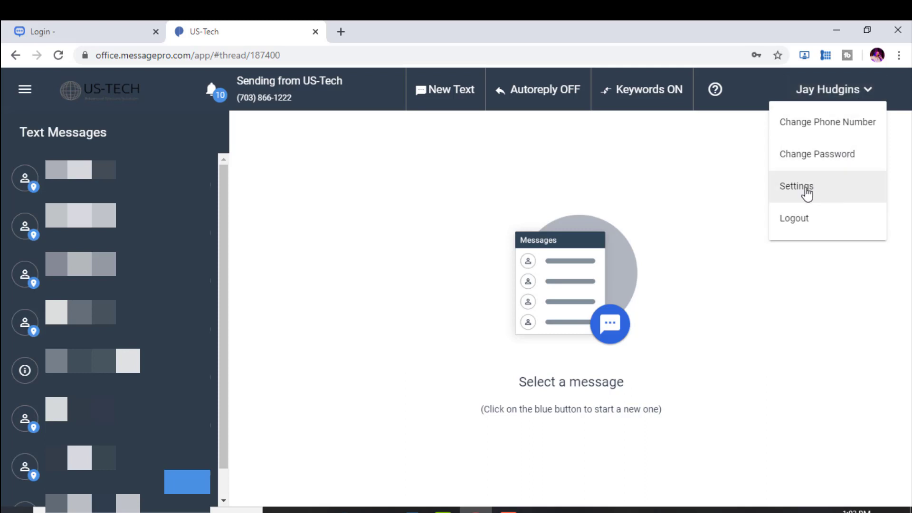
Open Settings > User Management and review the first user's details and Admin role without saving
left_click(806, 191)
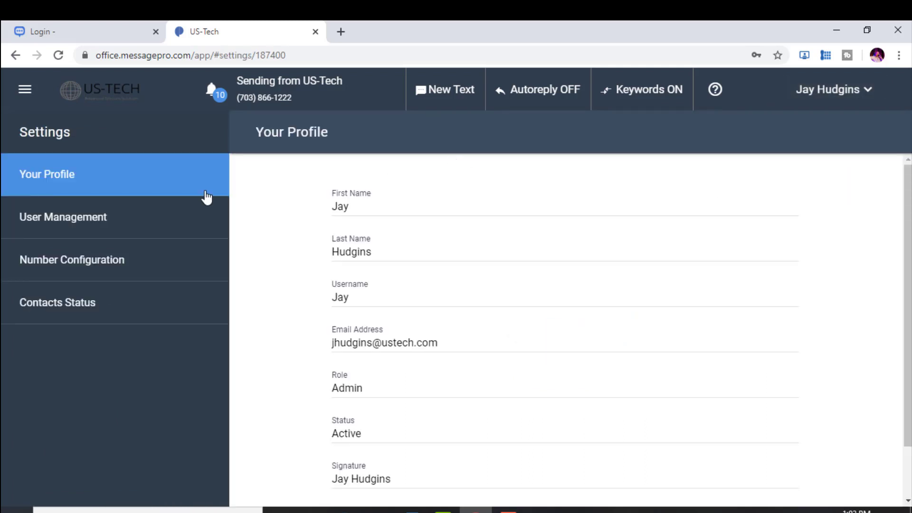
left_click(80, 217)
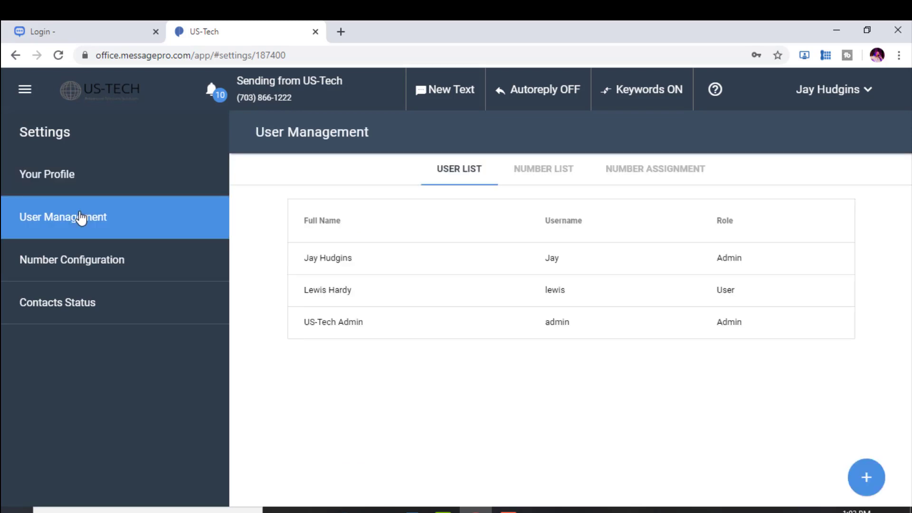
left_click(389, 270)
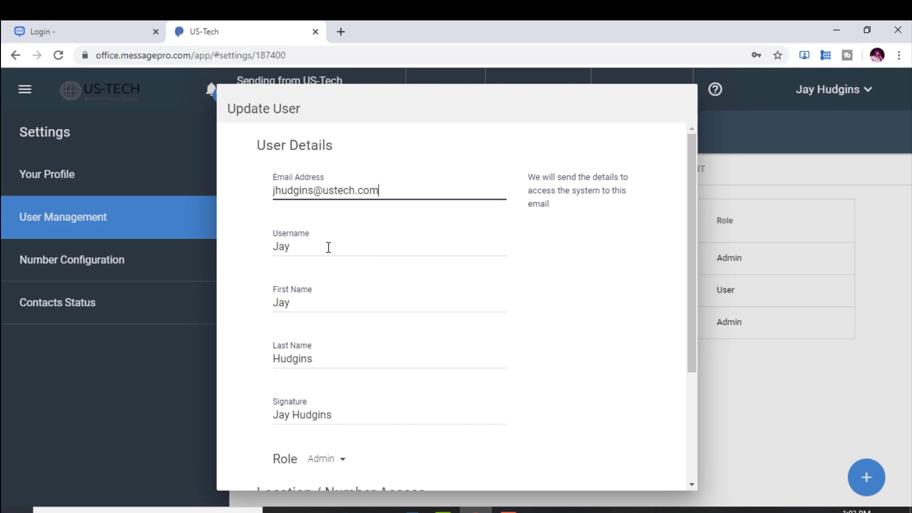
left_click(342, 463)
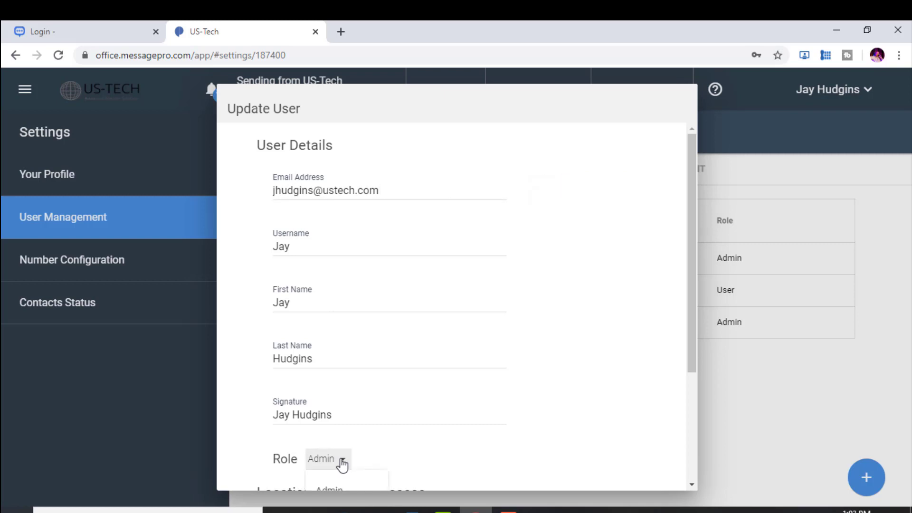
left_click(342, 463)
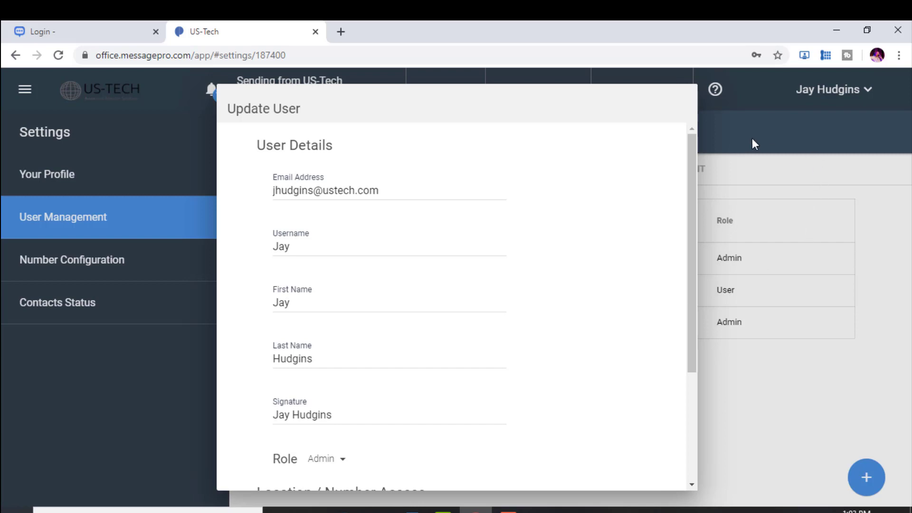
left_click_drag(693, 265, 692, 430)
left_click(541, 469)
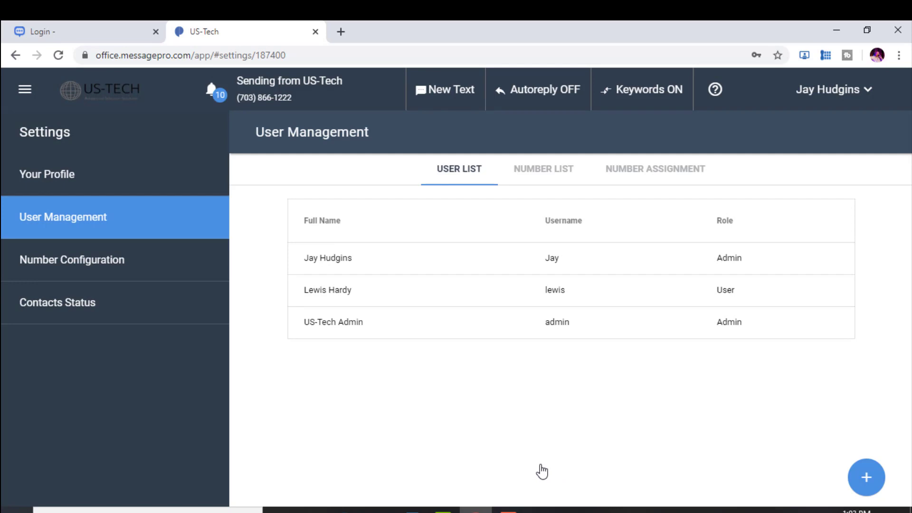
Leave settings through the Text Messages inbox and go to the Contacts page
left_click(855, 95)
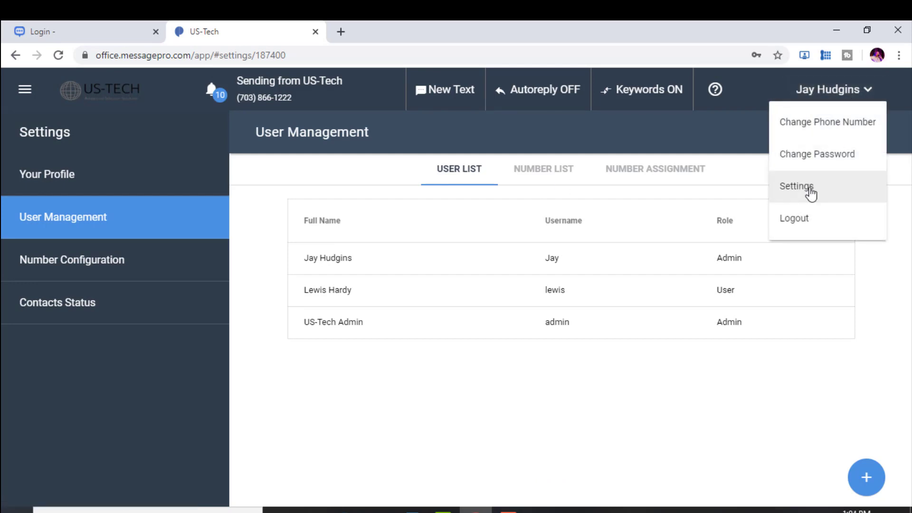
left_click(630, 136)
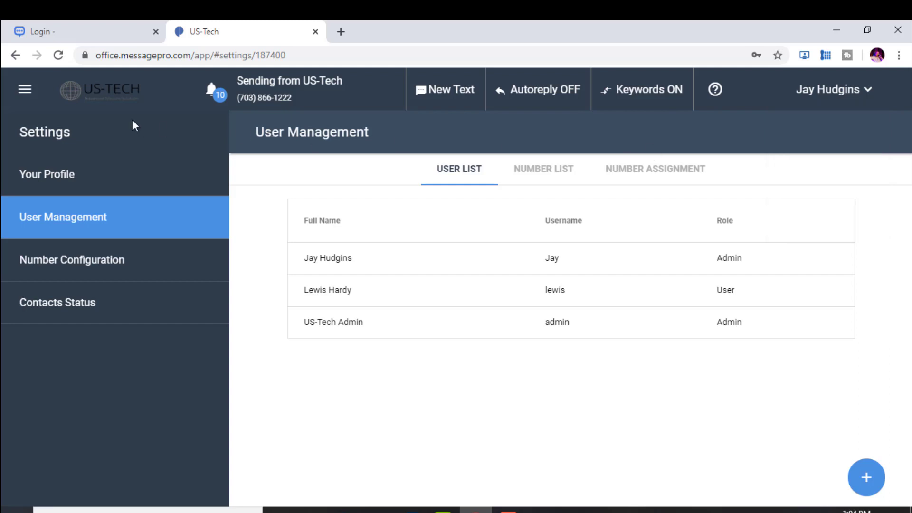
left_click(26, 90)
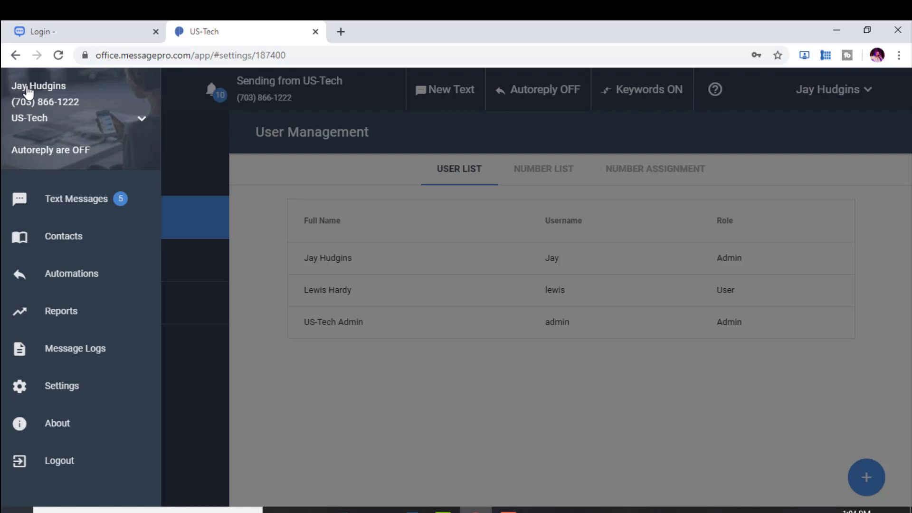
left_click(74, 200)
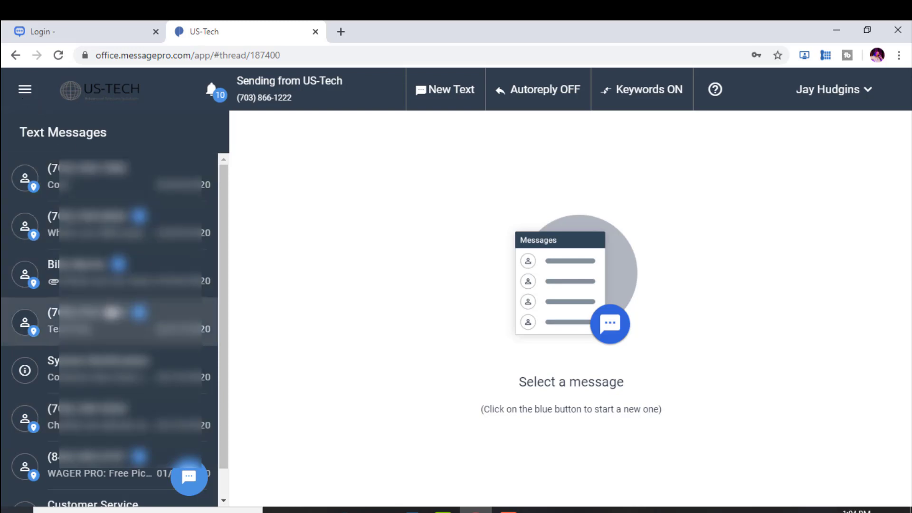
left_click(19, 87)
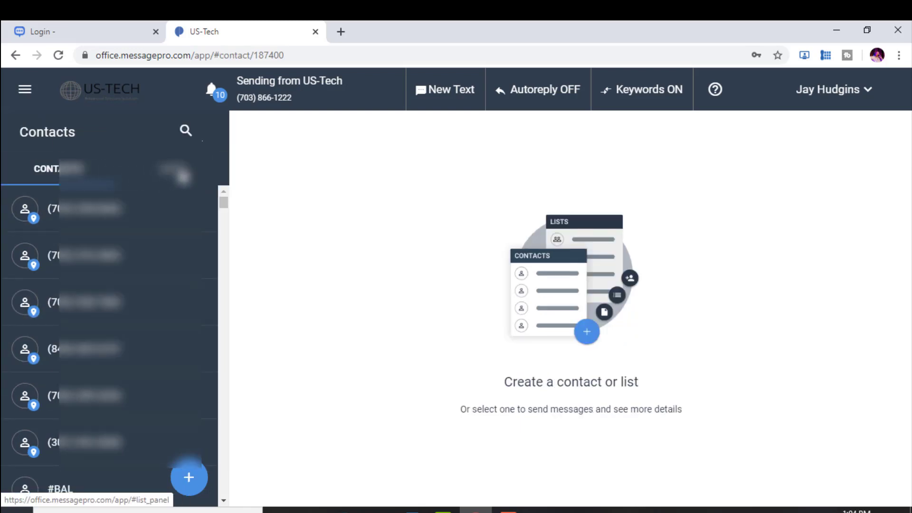
left_click(183, 175)
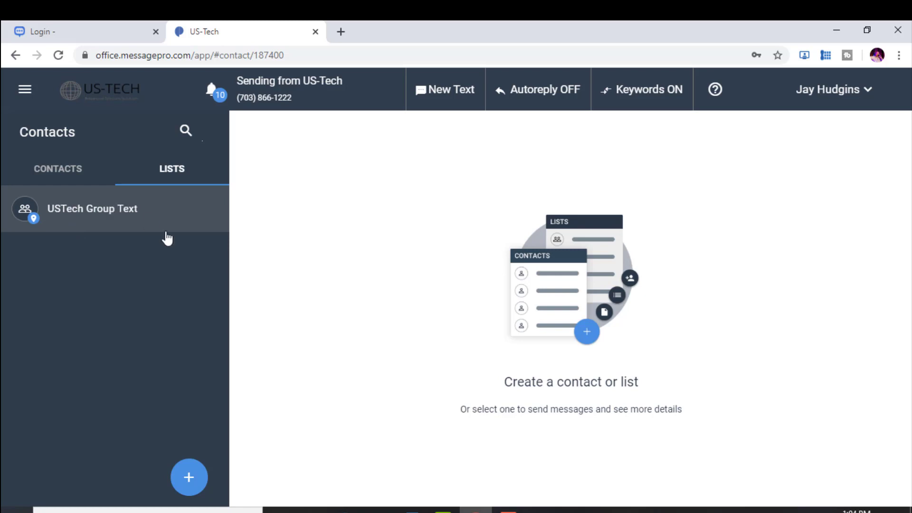
left_click(190, 479)
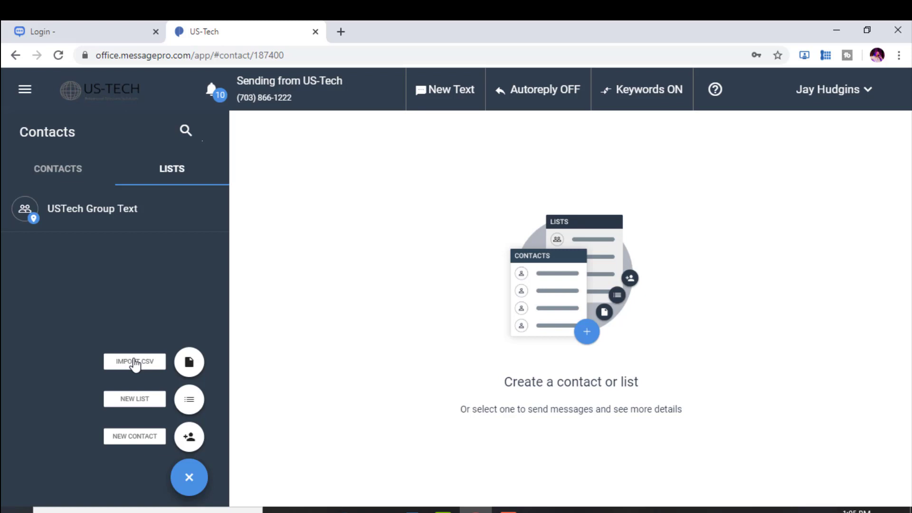
left_click(44, 179)
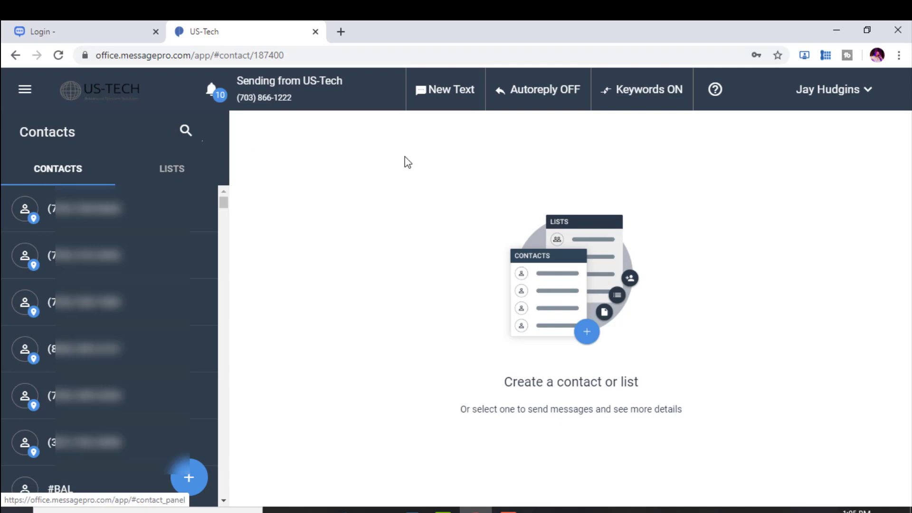
Start a new text addressed to the contact's phone number
left_click(442, 93)
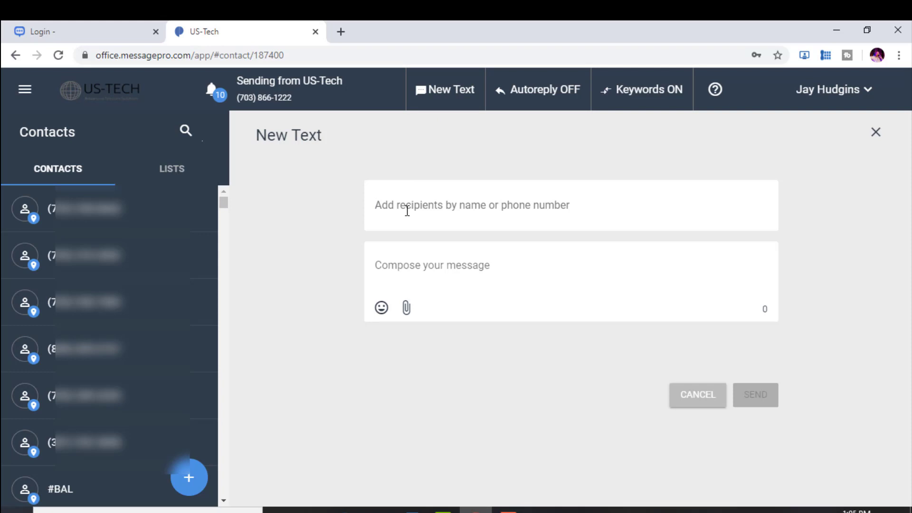
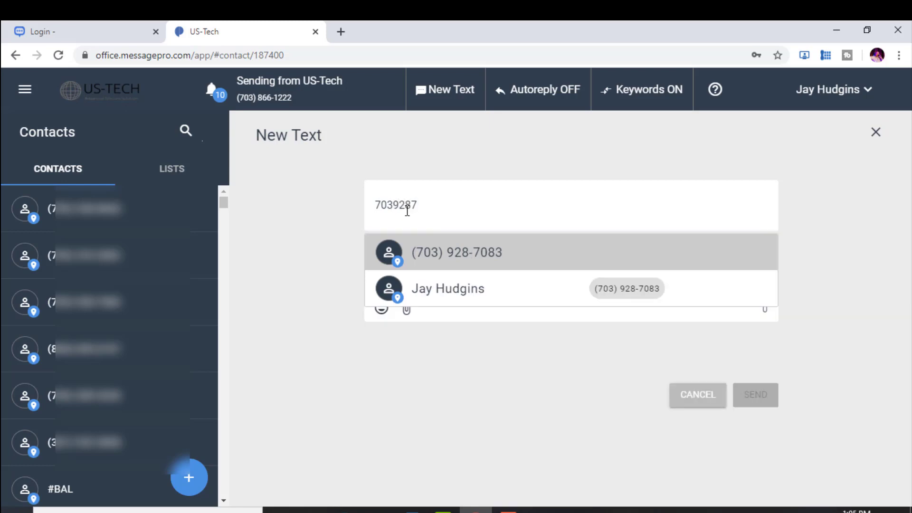
left_click(442, 252)
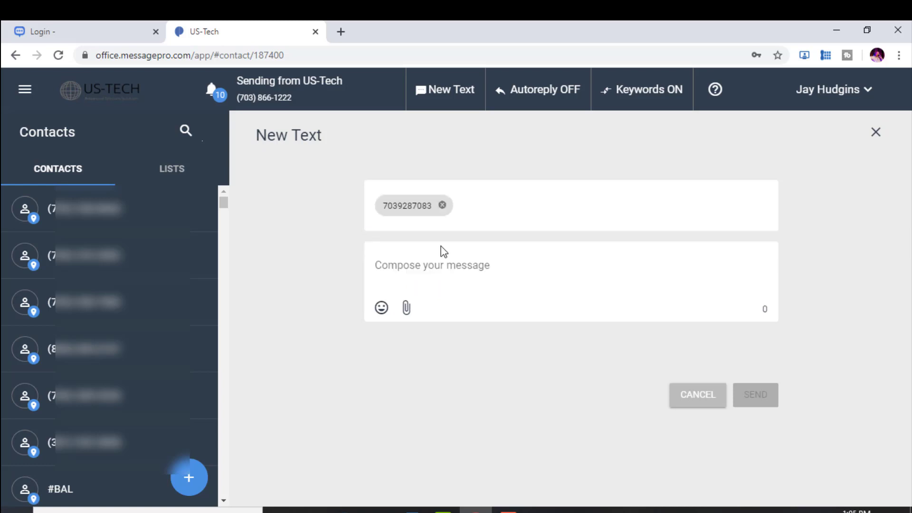
Write 'Hi there buddy' with a grinning emoji and send it
left_click(384, 265)
type("H")
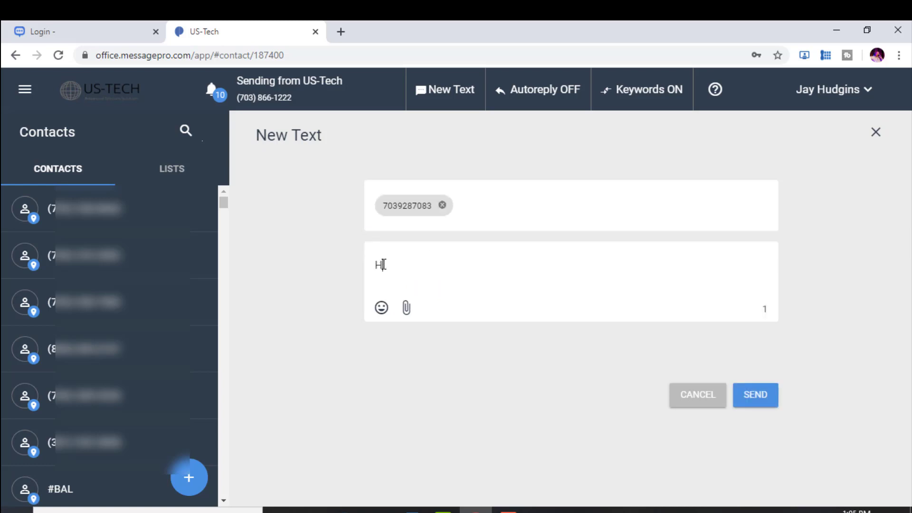
type("i there buddy")
left_click(382, 309)
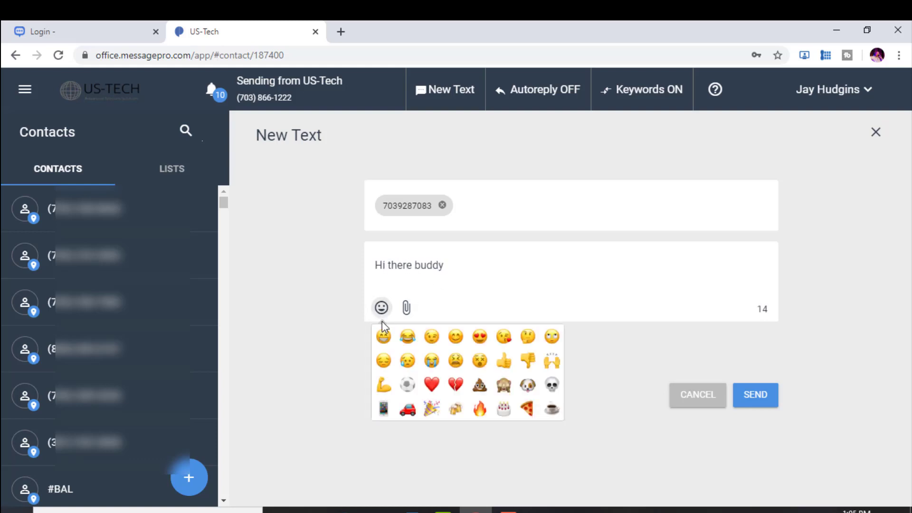
left_click(383, 336)
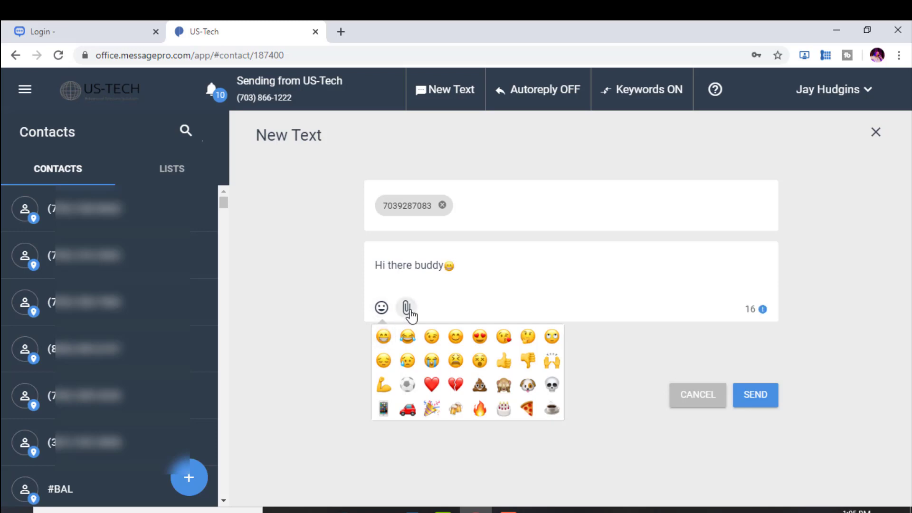
left_click(751, 400)
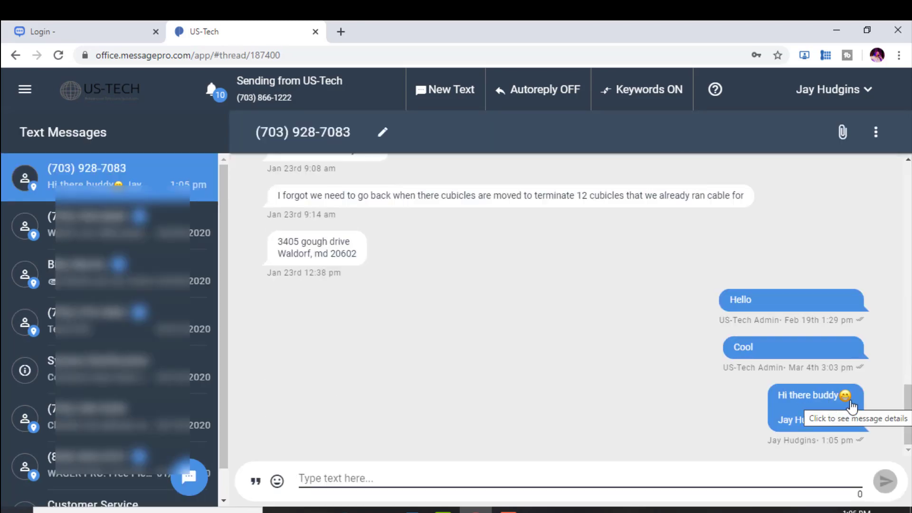
Jump to the two new 'Hi there back' replies, then begin a blank New Text
scroll(910, 350, "up", 10)
scroll(910, 350, "down", 4)
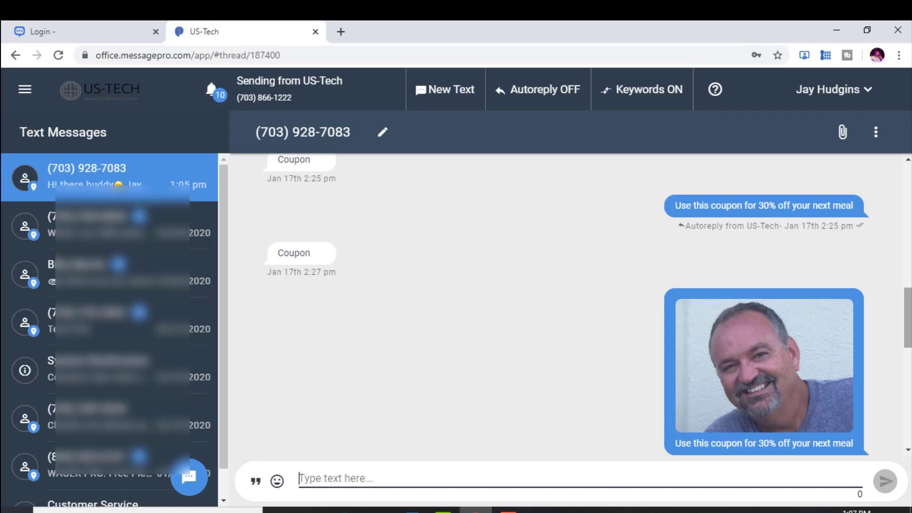
left_click(571, 429)
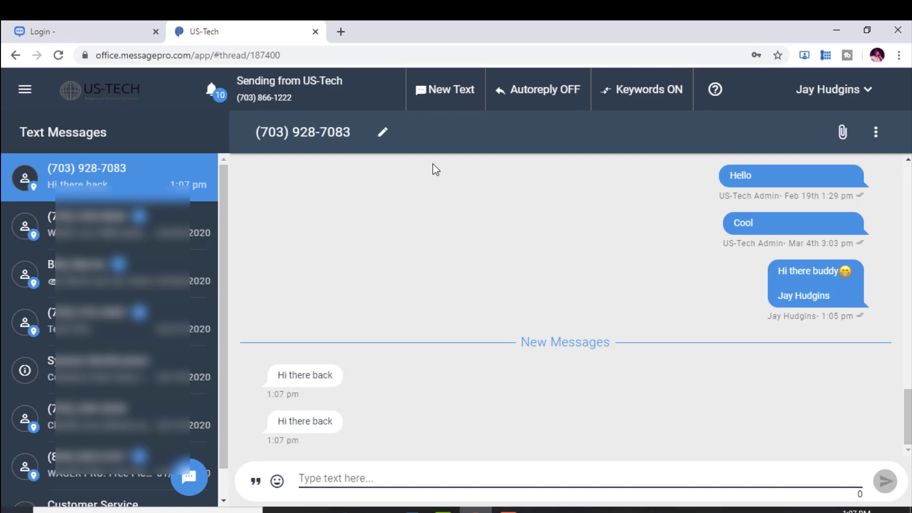
left_click(446, 90)
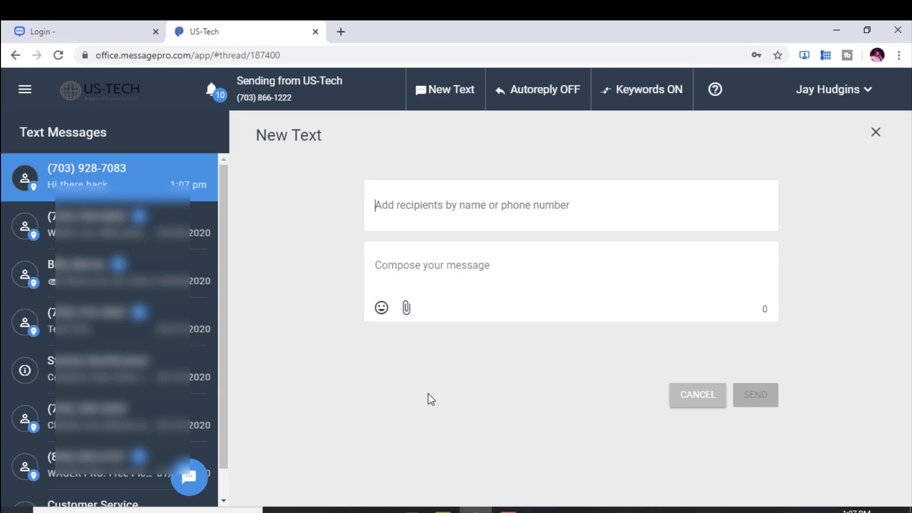
Open Automations > Keywords using the header's Keywords ON button
left_click(635, 92)
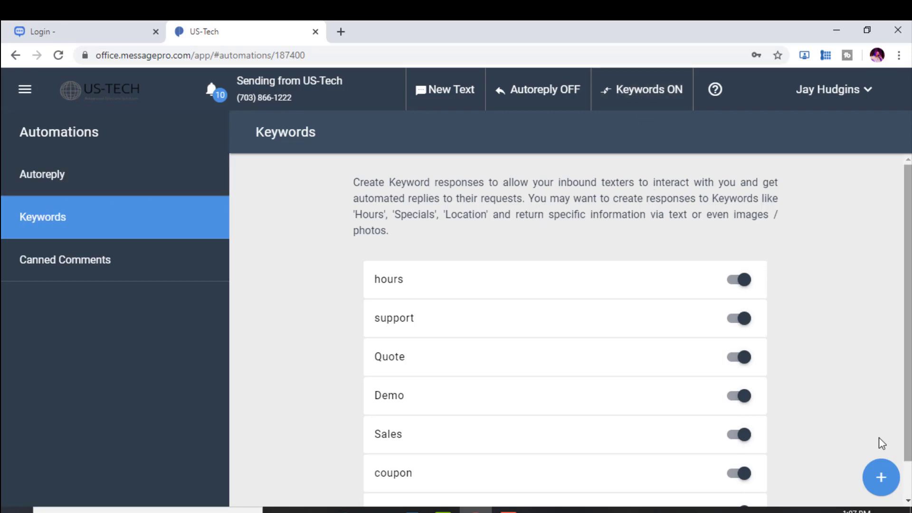
View the hours keyword's reply, then open a blank new keyword entry
scroll(828, 302, "down", 1)
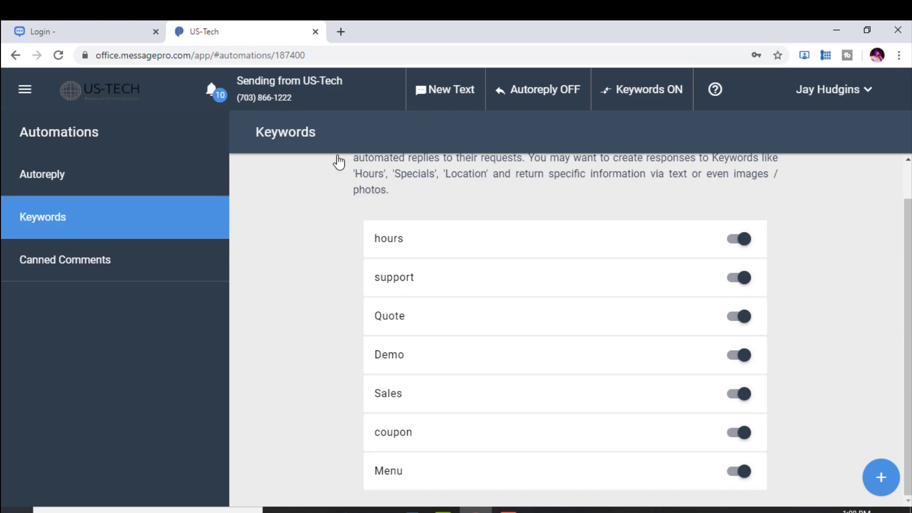
left_click(388, 244)
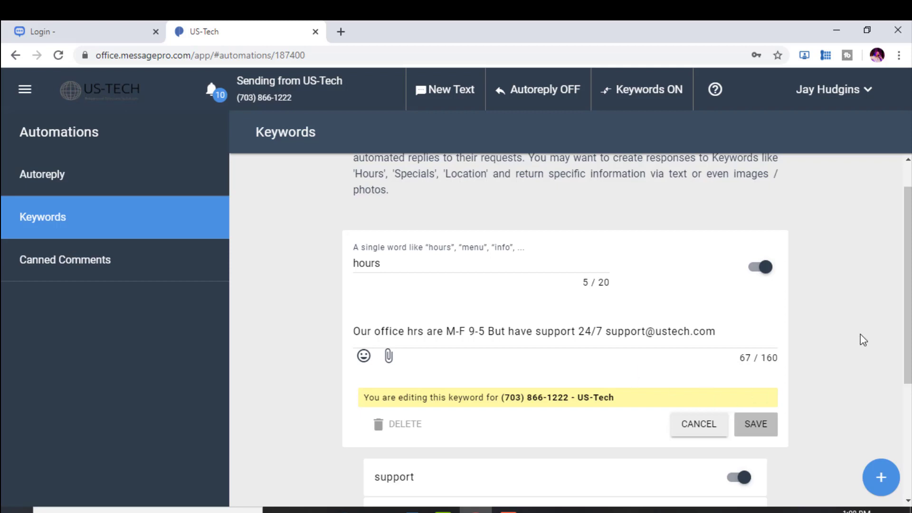
left_click(879, 480)
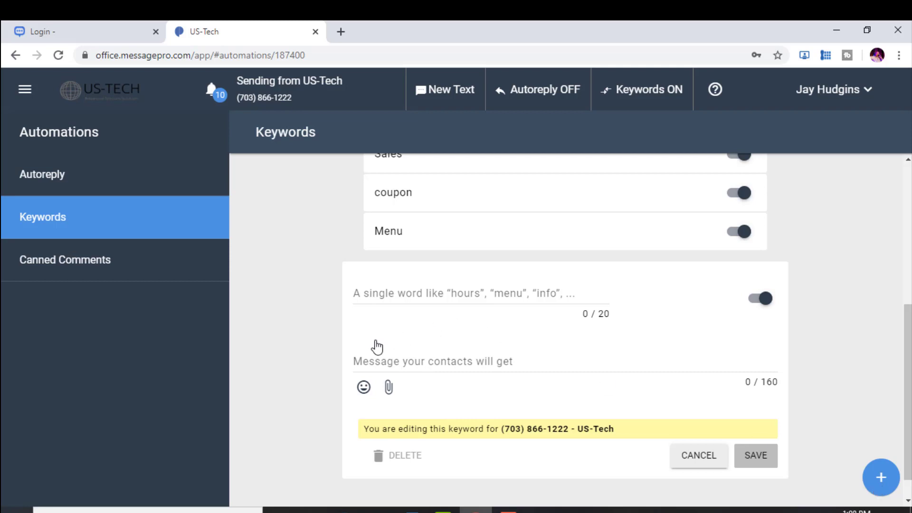
left_click(366, 287)
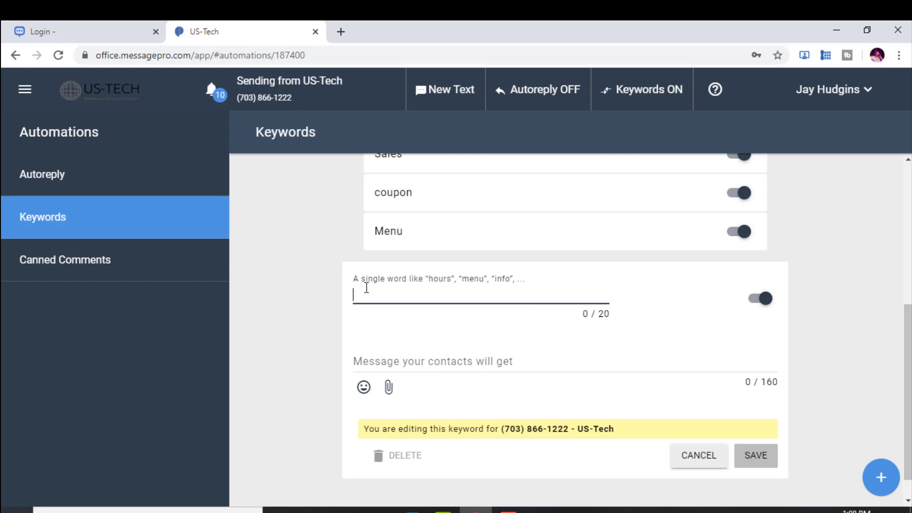
Create keyword 'coupon' replying 'Use This coupon for free 12 inch pizza on your next visit.' and save
type("coupon")
left_click(370, 360)
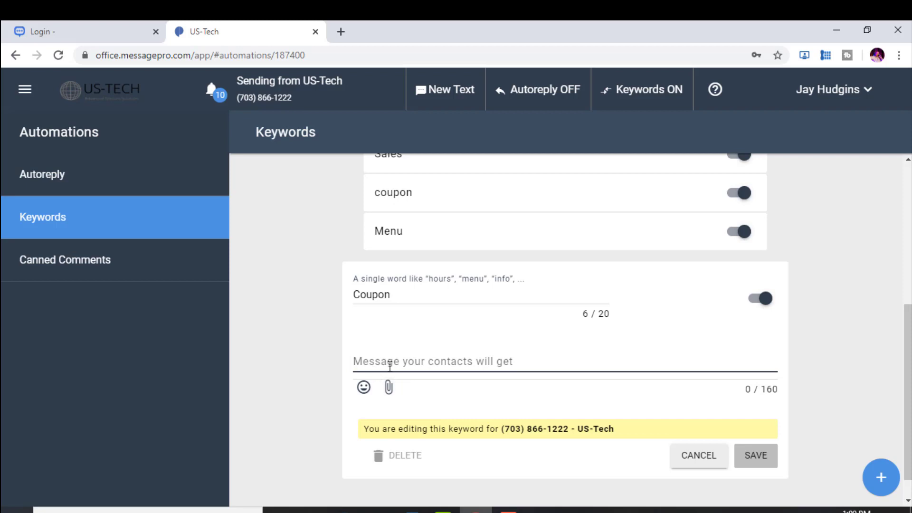
type("Use T")
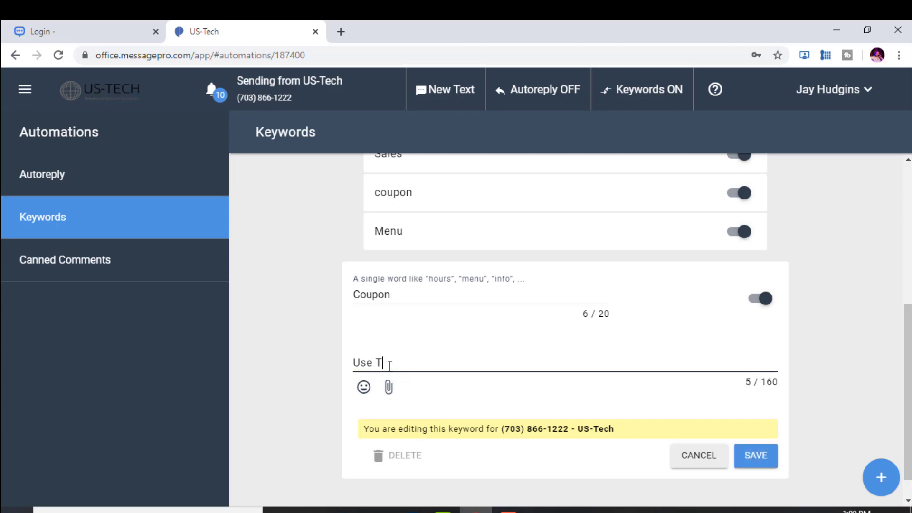
type("his coupon for free 12 inch")
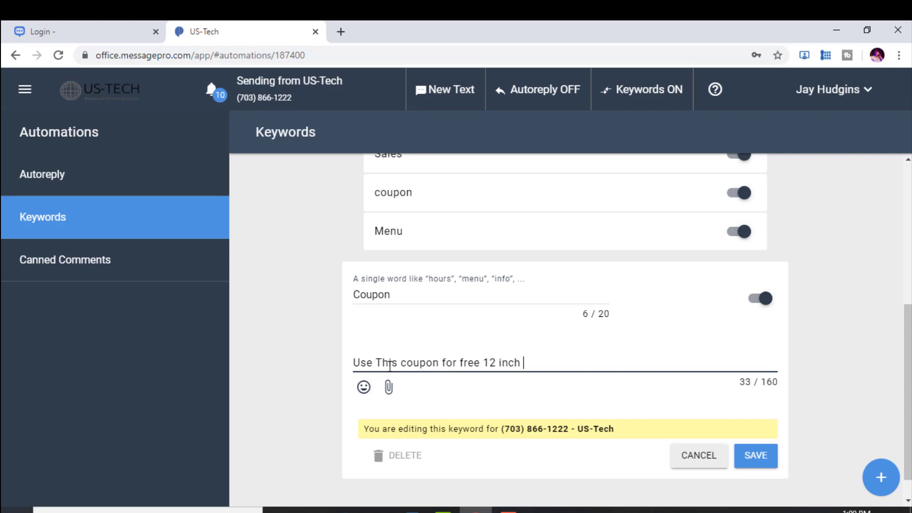
type(" pizza on you")
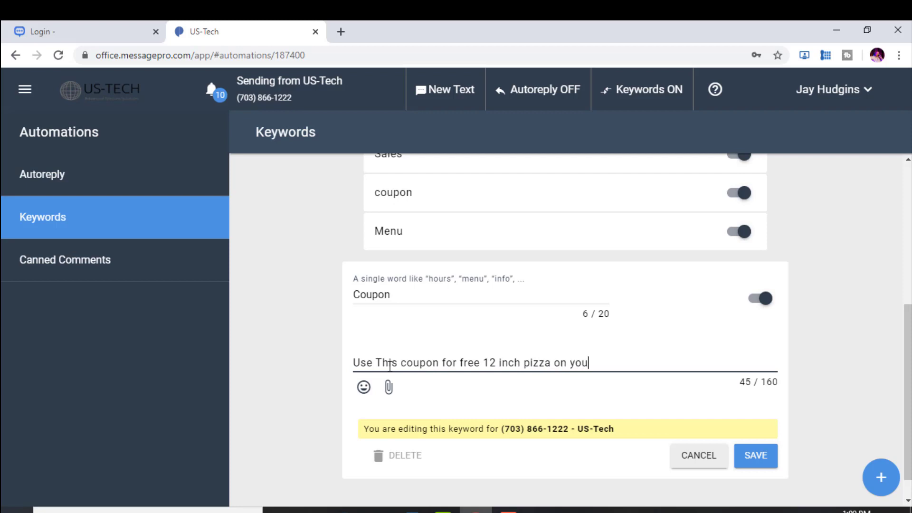
type("r next visit.")
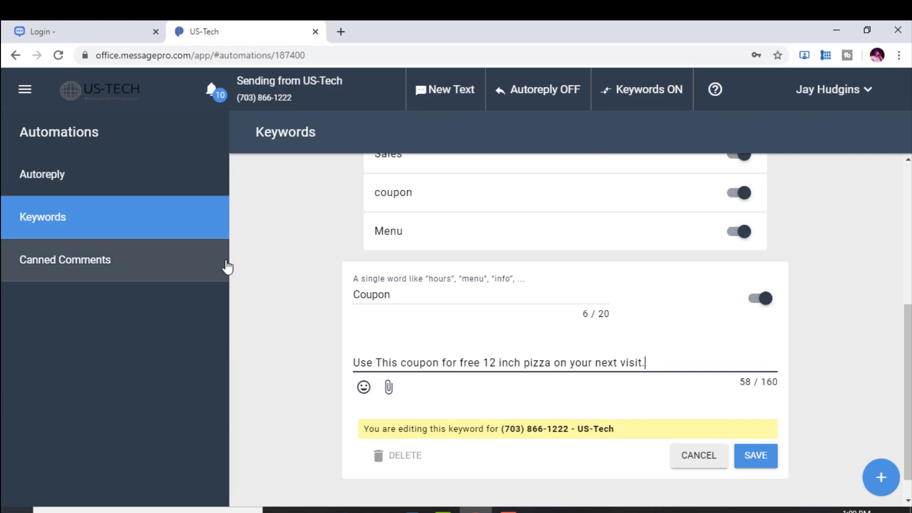
left_click(758, 457)
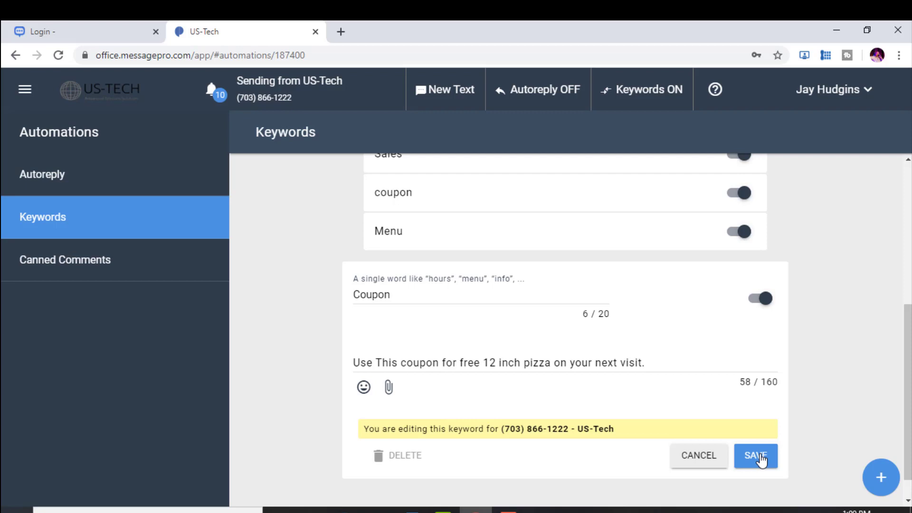
left_click(760, 457)
View the Hours of operation canned comment, then go back to the Text Messages inbox
left_click(43, 269)
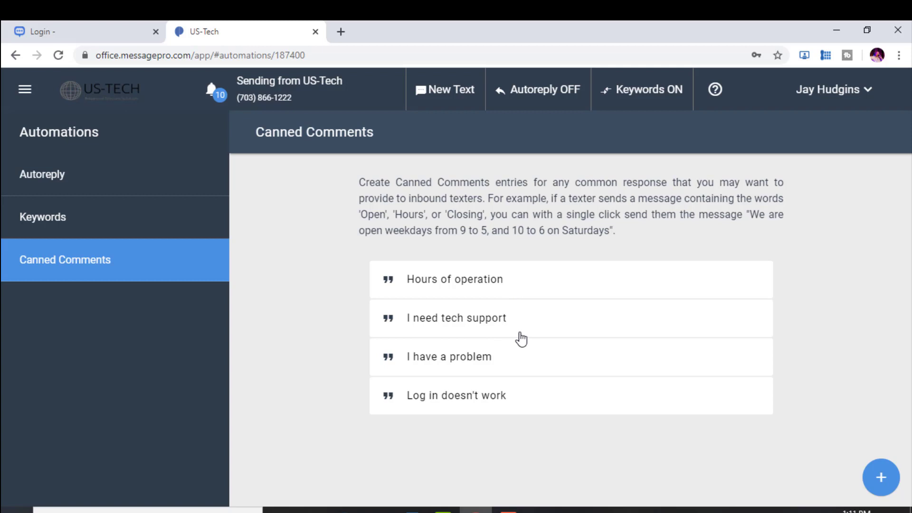
left_click(455, 285)
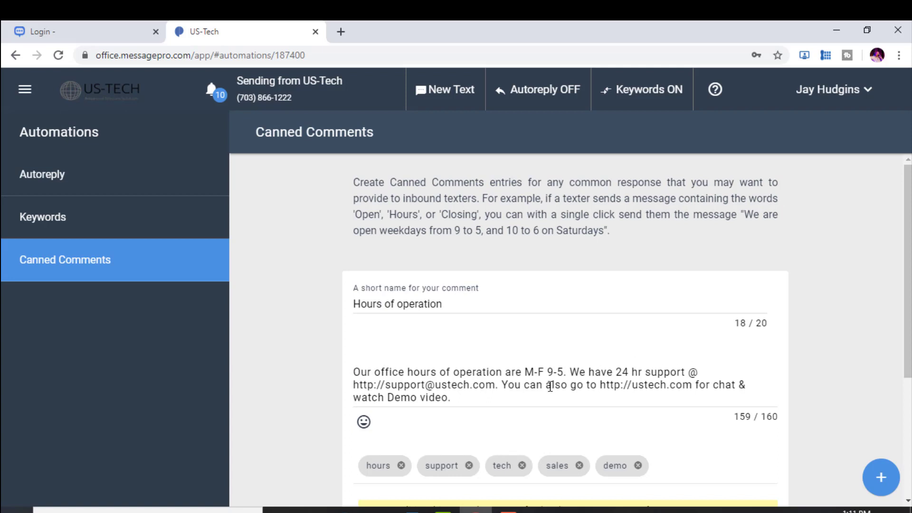
left_click(24, 89)
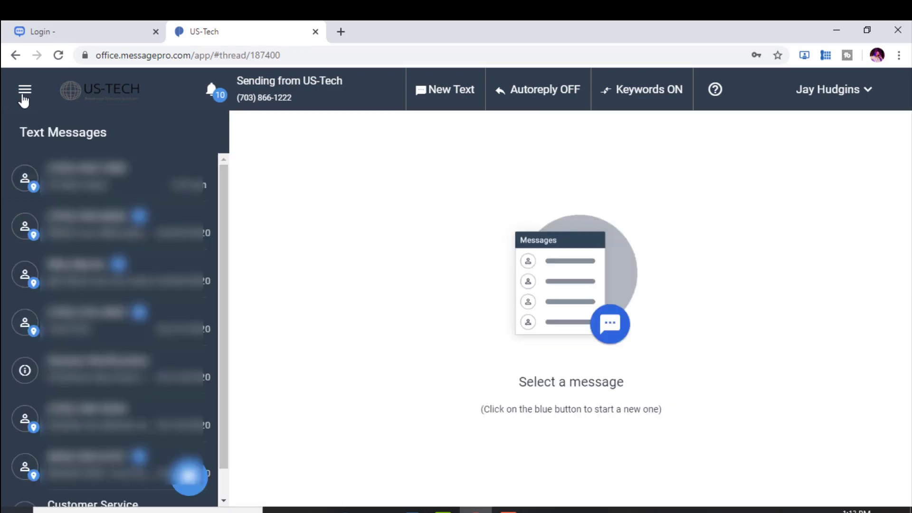
Open Reports and scroll the charts: 9 credits this month, 56% inbound, 44% outbound, 89% SMS
left_click(25, 90)
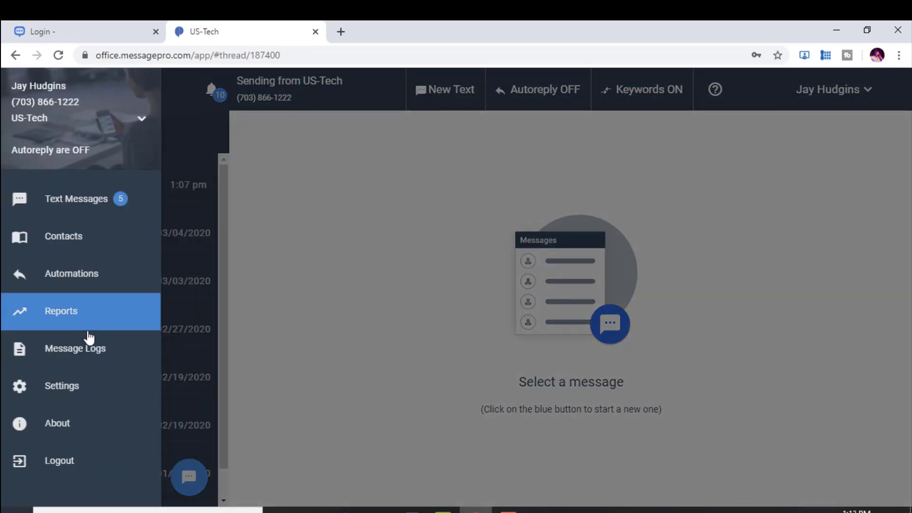
left_click(62, 318)
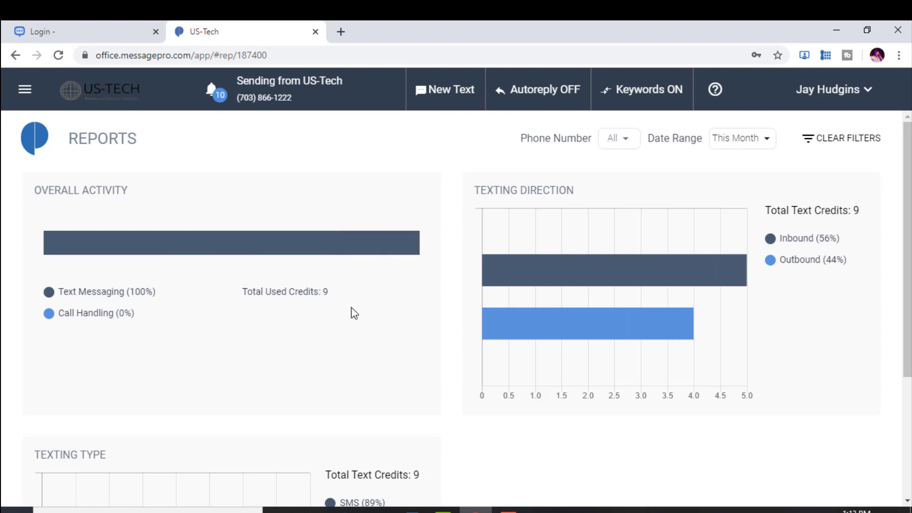
scroll(355, 313, "down", 4)
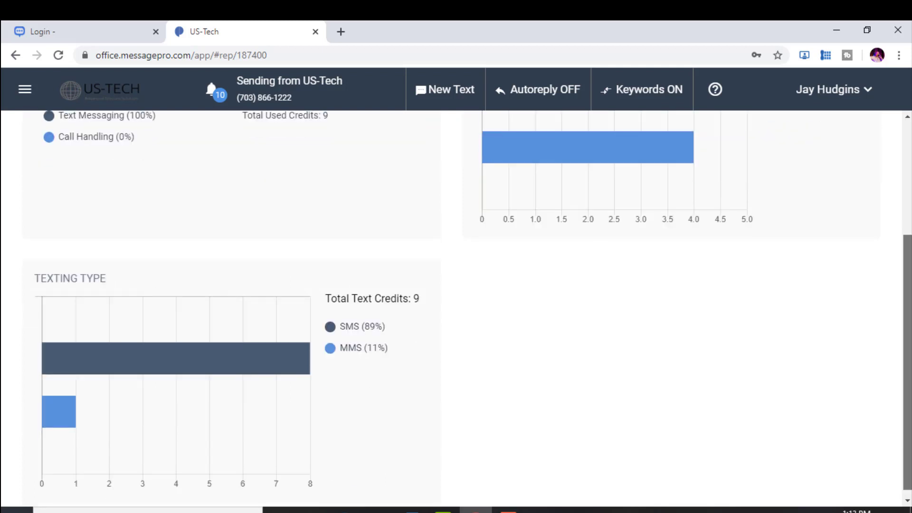
scroll(473, 303, "down", 1)
scroll(456, 309, "up", 4)
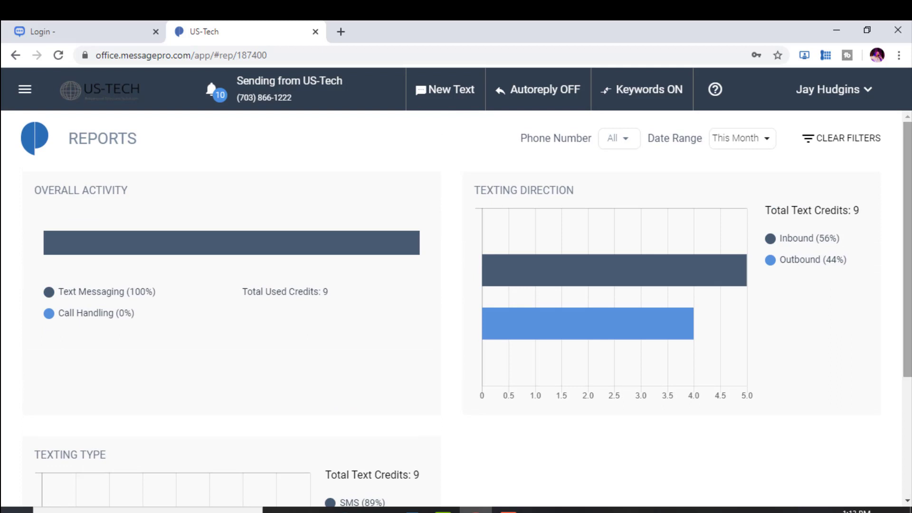
Open Message Logs from the navigation menu and scroll through this month's activity table
left_click(20, 90)
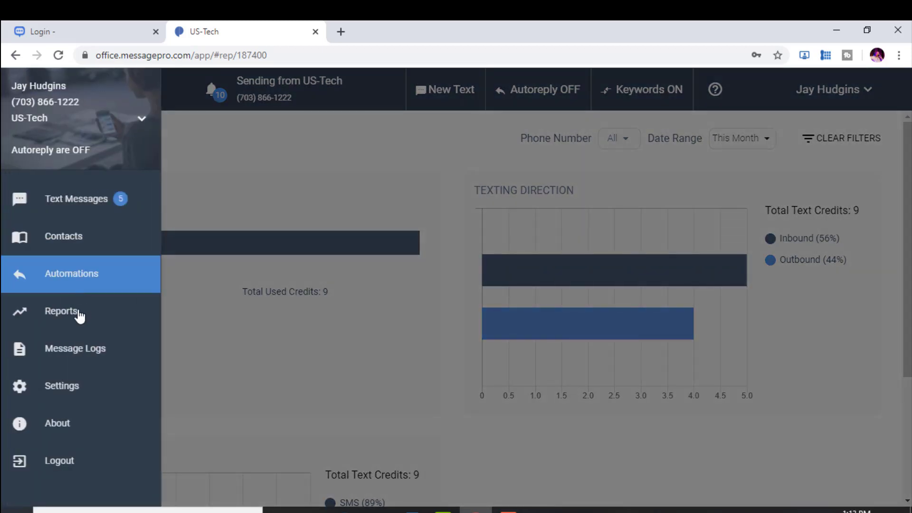
left_click(72, 351)
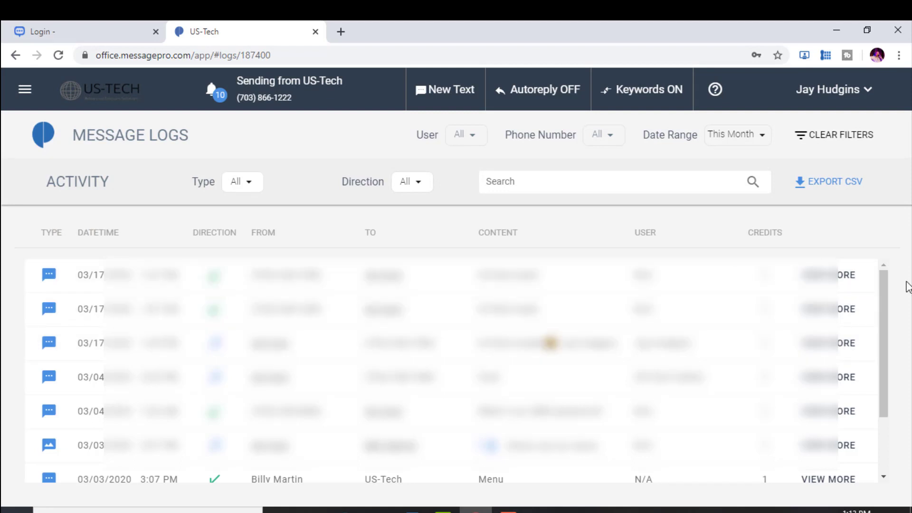
left_click_drag(887, 316, 876, 249)
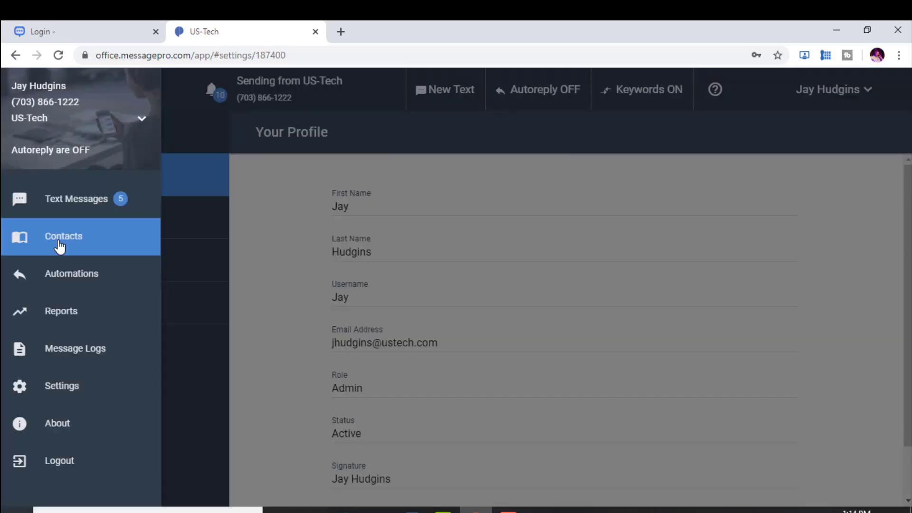
On the Contacts page, start a new private contact list with the + button's New List option
left_click(60, 246)
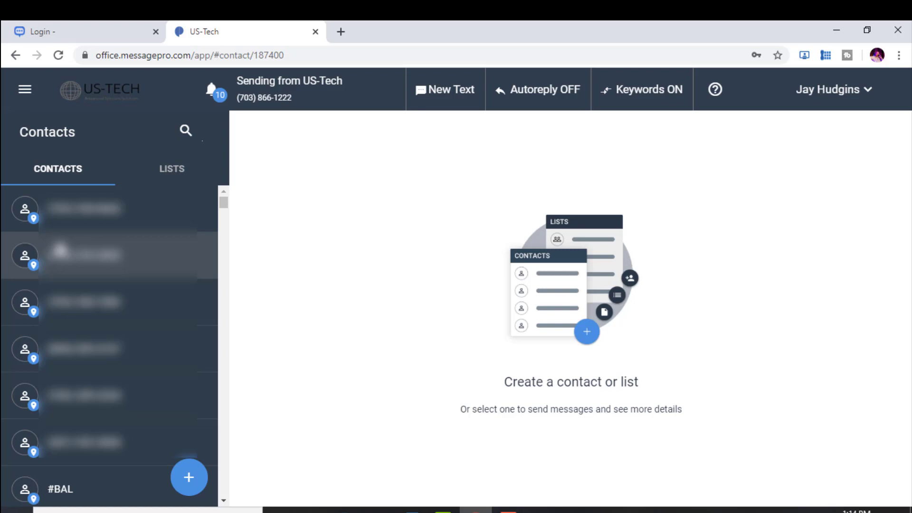
left_click(189, 478)
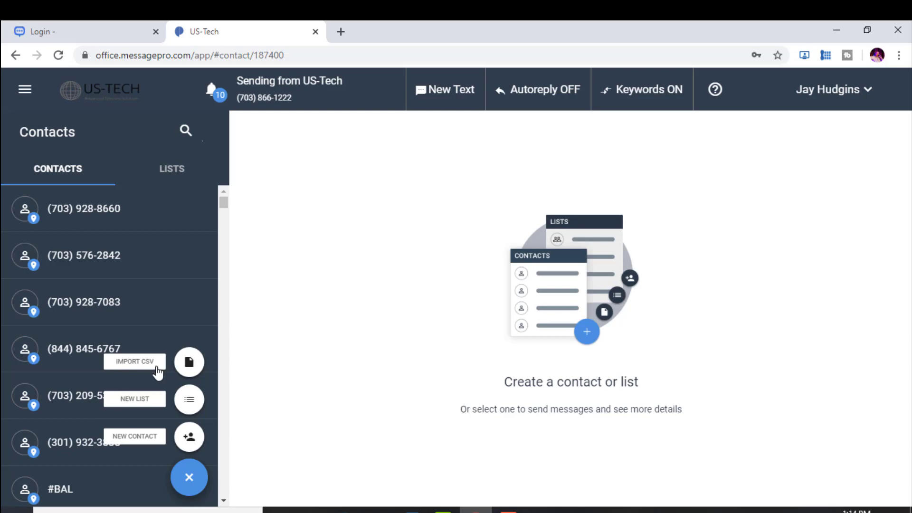
left_click(151, 405)
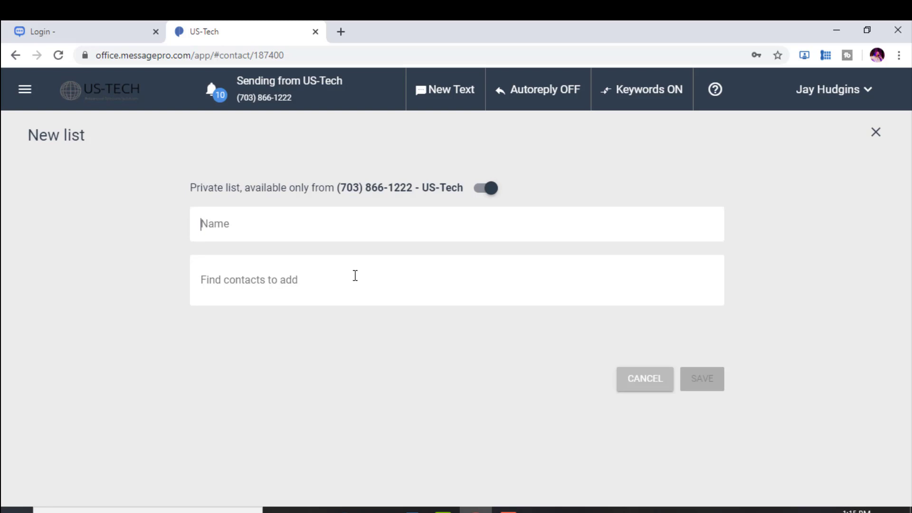
Discard the New list form and start a blank New Contact instead
left_click(645, 379)
left_click(189, 478)
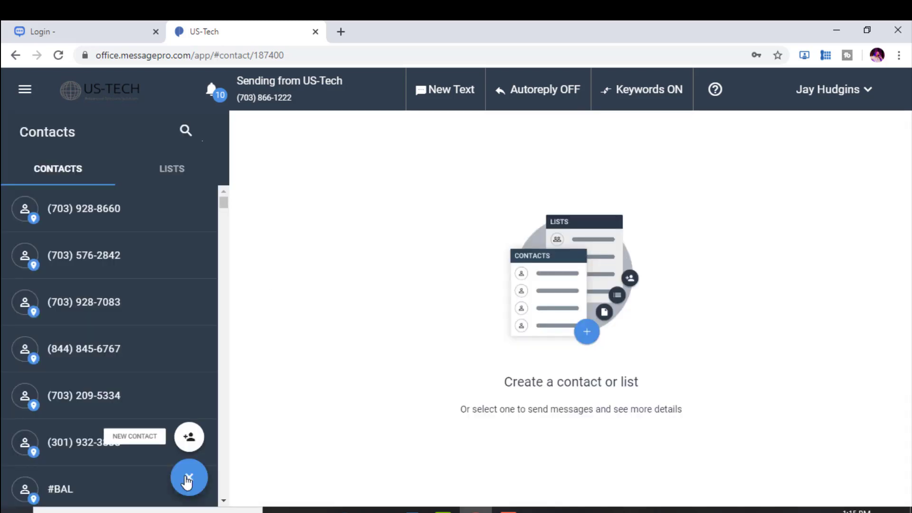
left_click(147, 441)
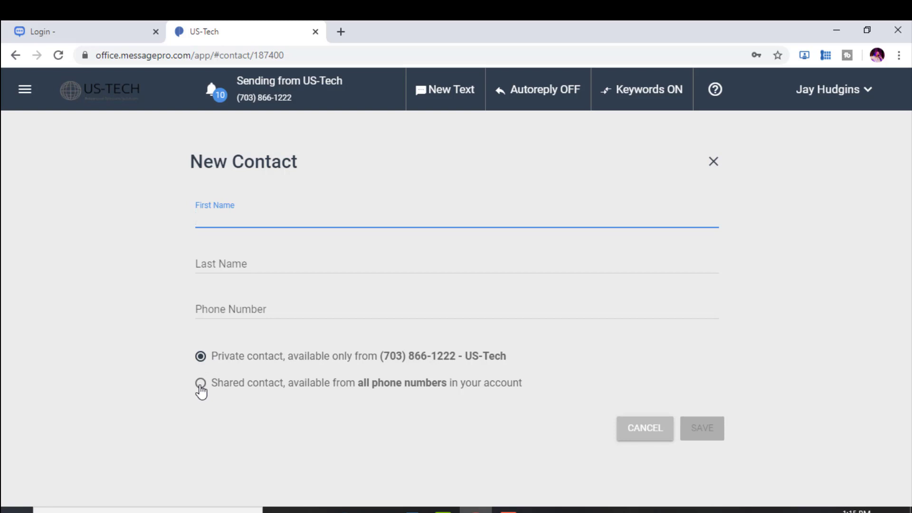
Check the available sending numbers in the user menu's Change Phone Number dialog, then close it
left_click(857, 95)
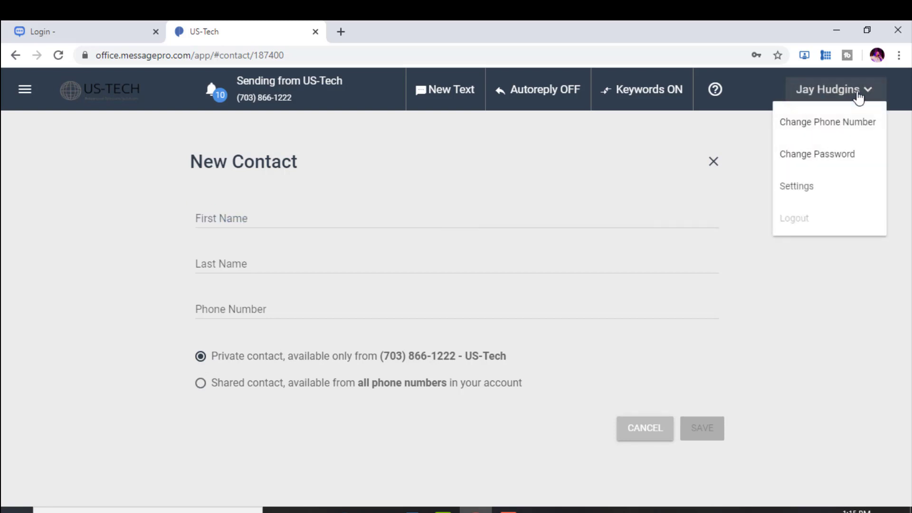
left_click(838, 123)
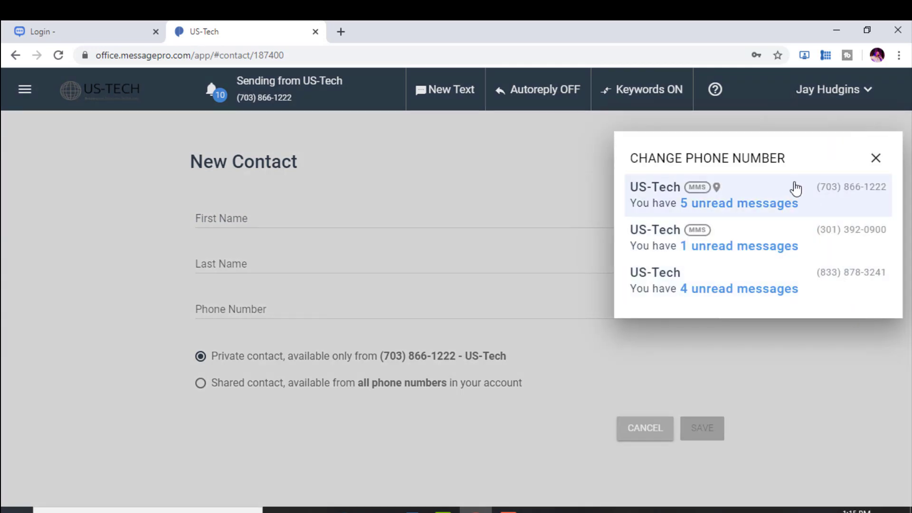
left_click(876, 159)
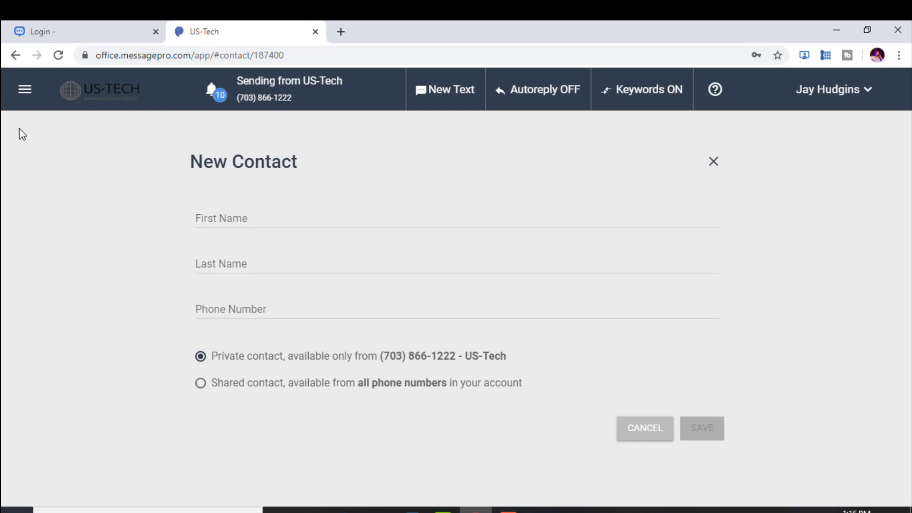
Open and close the navigation drawer over the New Text compose view
left_click(25, 93)
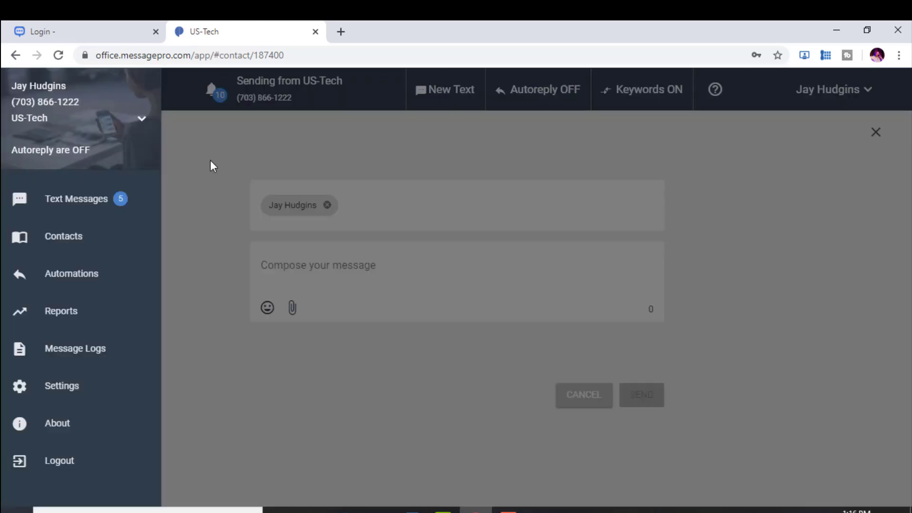
left_click(210, 161)
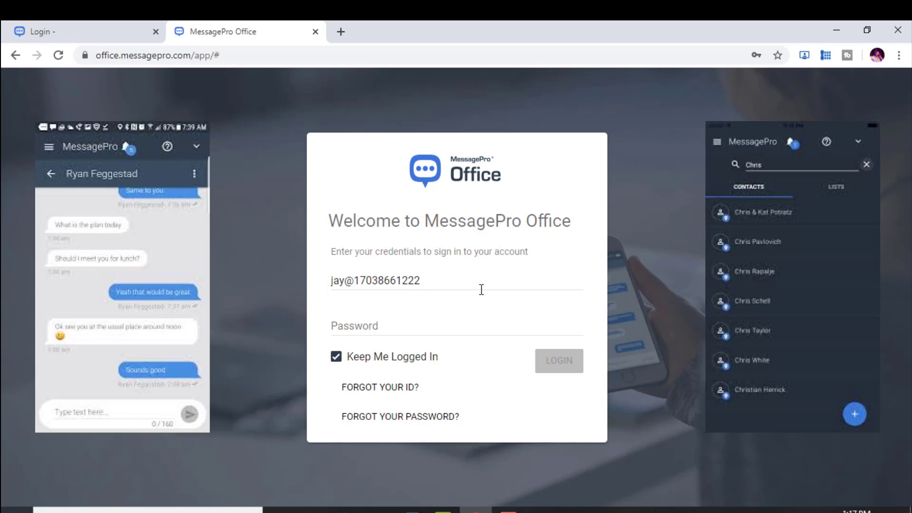
Paste the account password and log in, then open and close the navigation drawer on the inbox
left_click(336, 324)
key("ctrl+v")
left_click(560, 362)
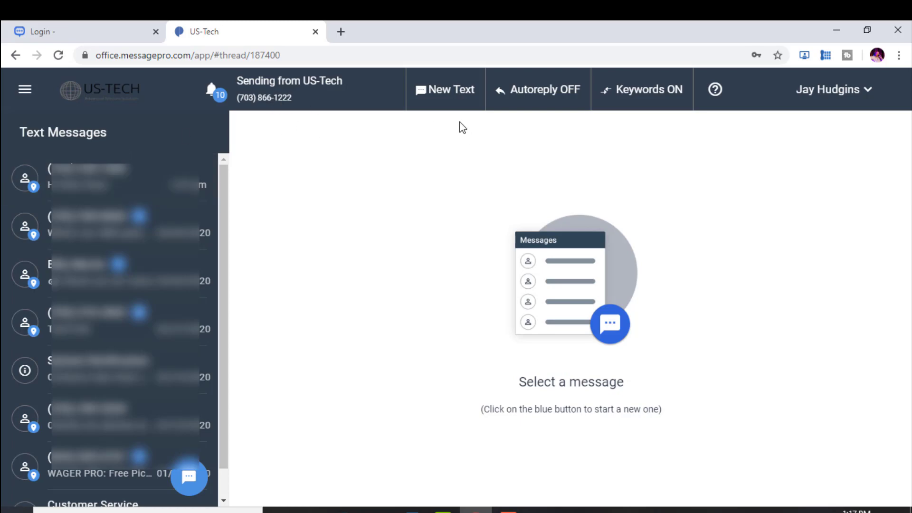
left_click(21, 92)
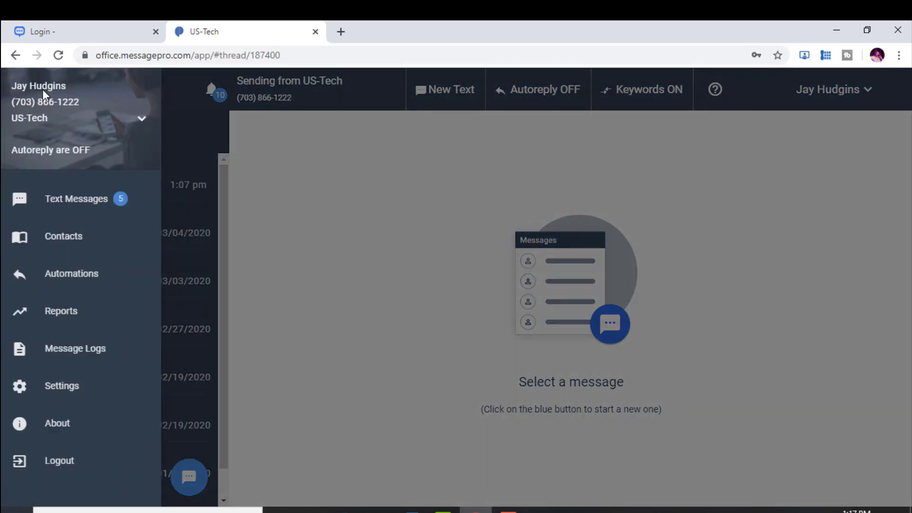
left_click(301, 228)
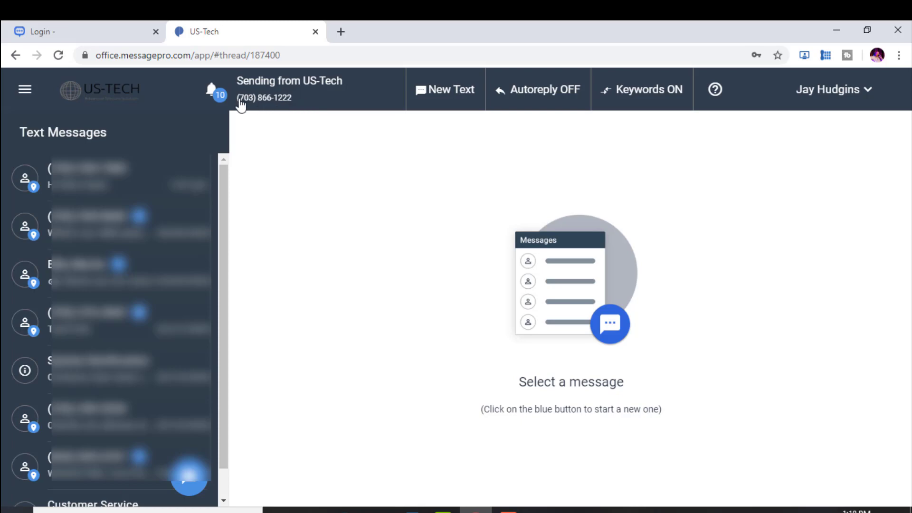
left_click(508, 510)
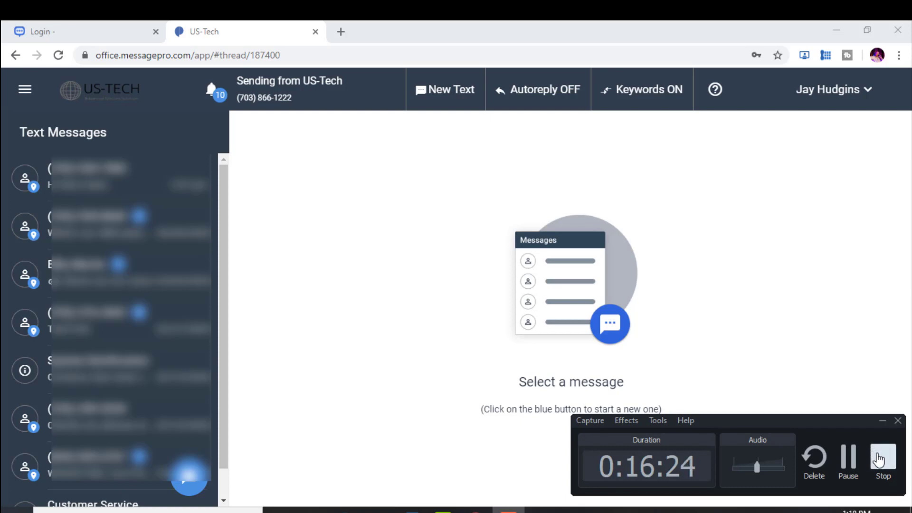
left_click(882, 457)
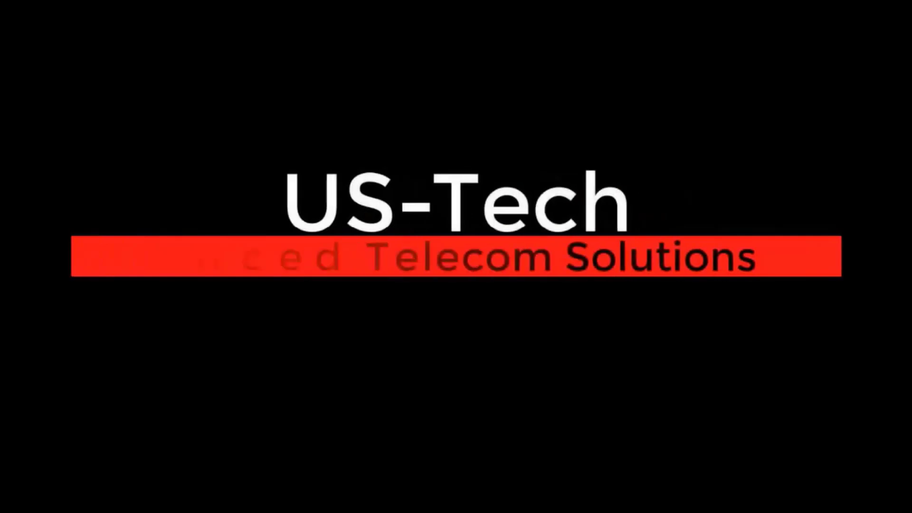